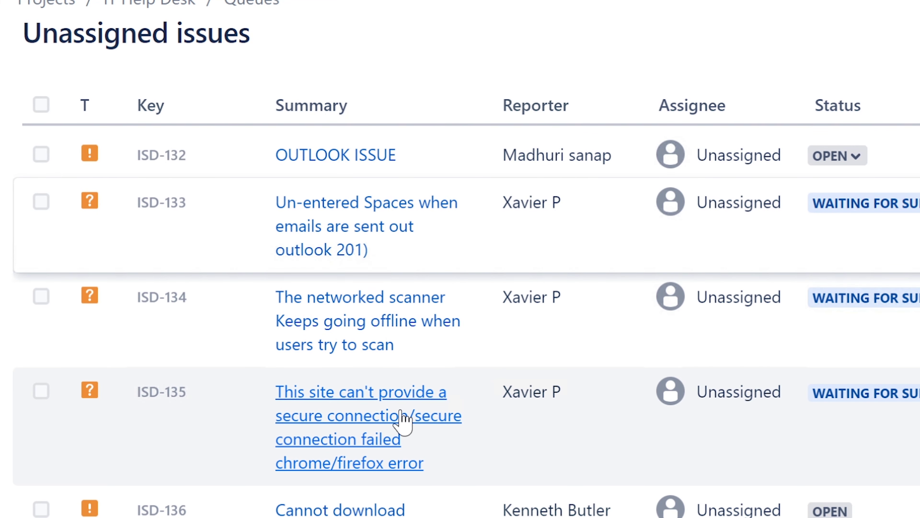
# Open ISD-135, the Chrome/Firefox secure connection error, assign it to yourself, and review the request.
pyautogui.click(400, 411)
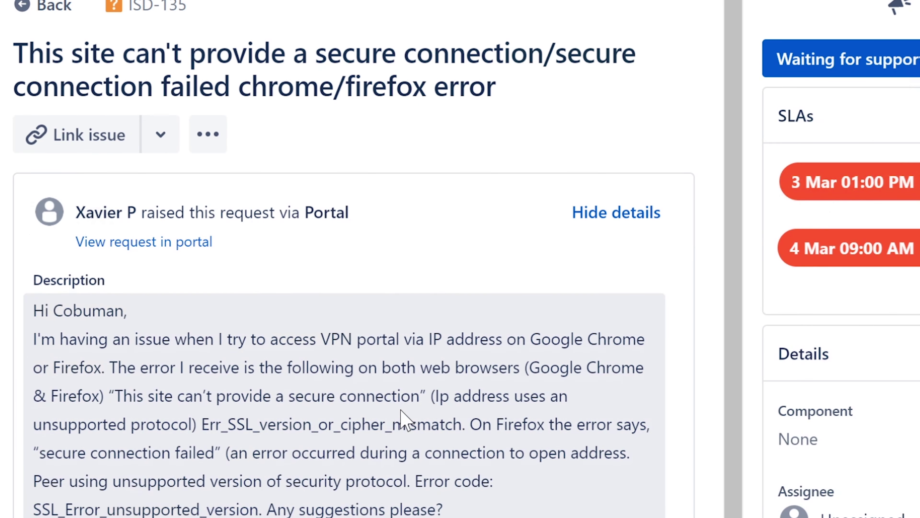
pyautogui.click(855, 511)
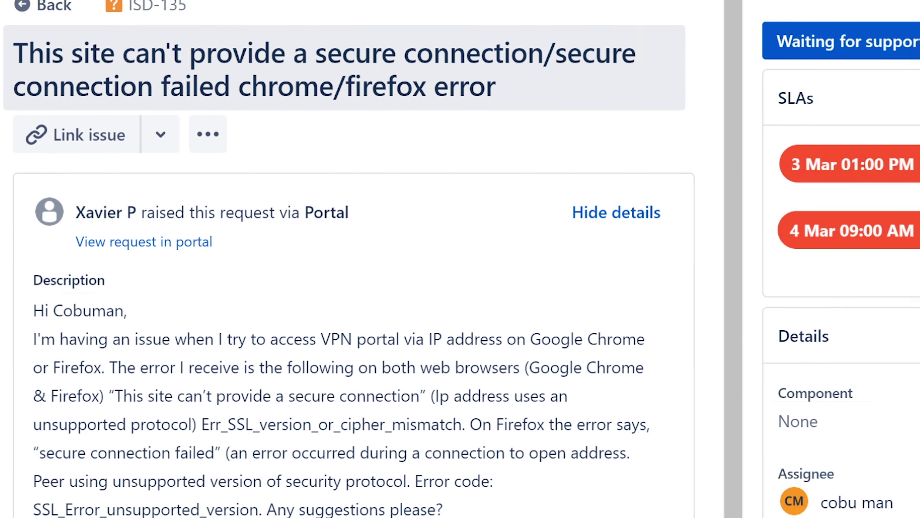
pyautogui.moveTo(14, 52); pyautogui.dragTo(554, 80)
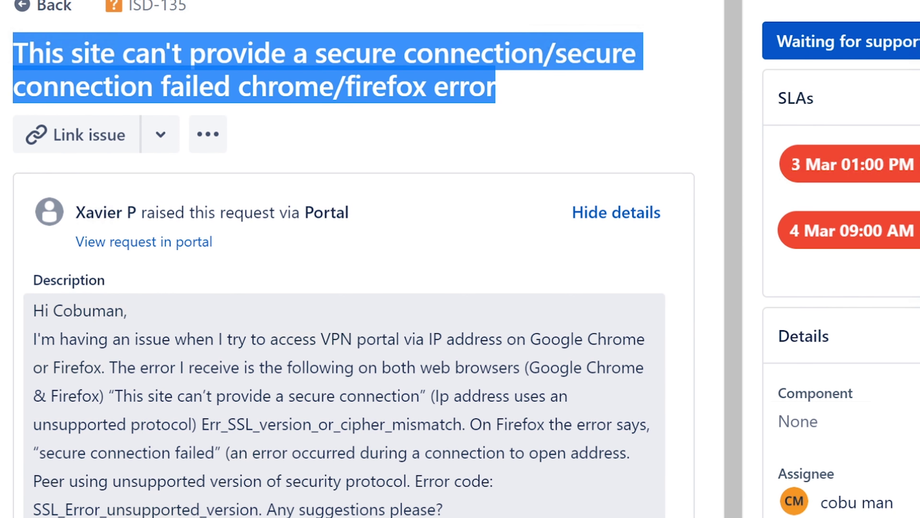
pyautogui.moveTo(33, 310); pyautogui.dragTo(105, 368)
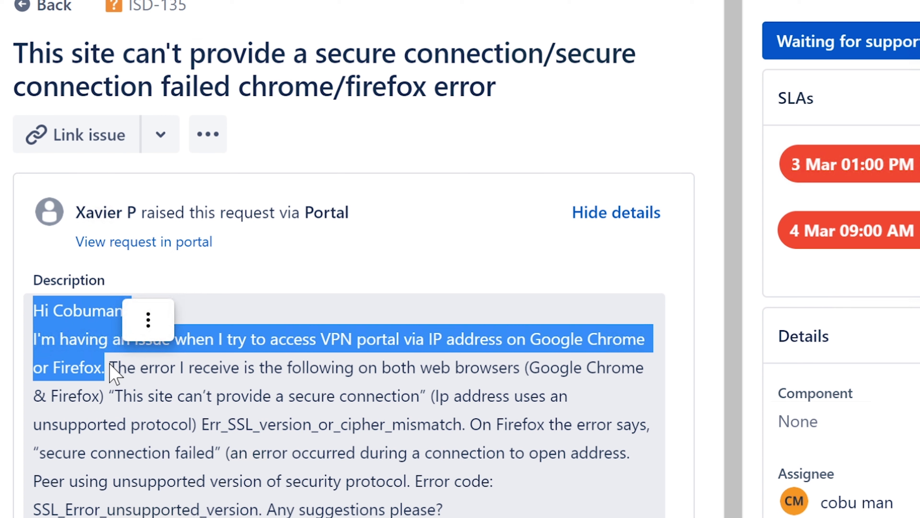
pyautogui.click(118, 370)
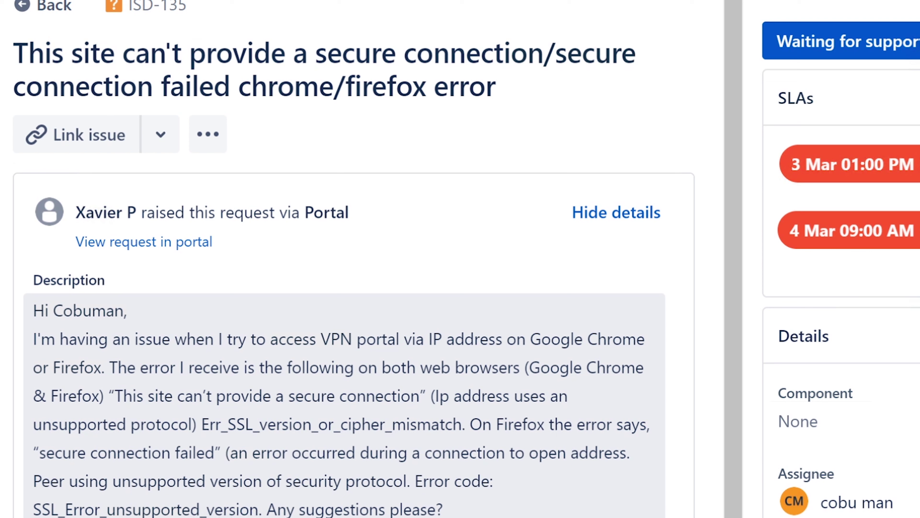
pyautogui.moveTo(109, 367); pyautogui.dragTo(210, 367)
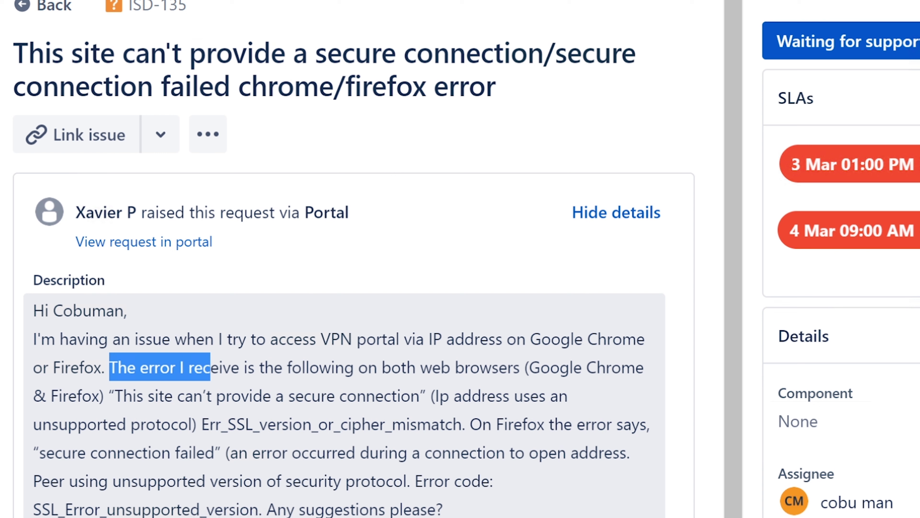
pyautogui.moveTo(210, 367); pyautogui.dragTo(650, 424)
pyautogui.click(464, 421)
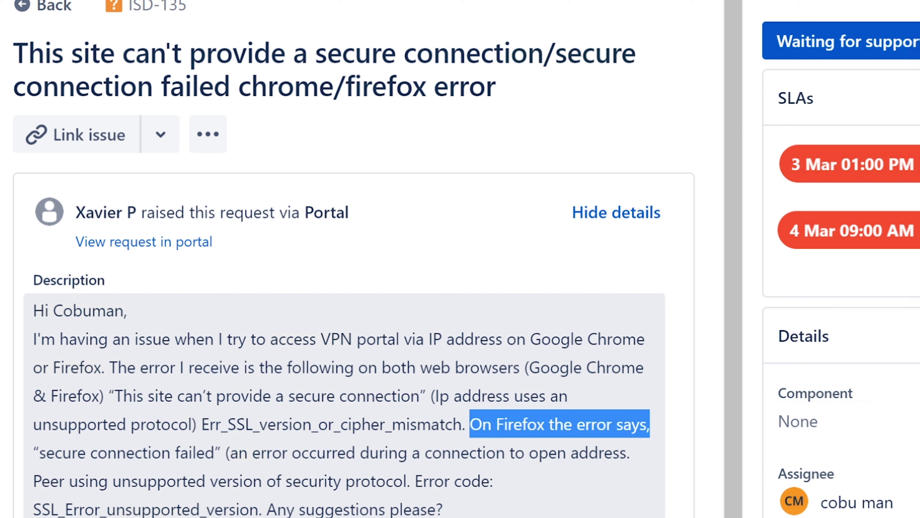
pyautogui.moveTo(650, 425); pyautogui.dragTo(597, 481)
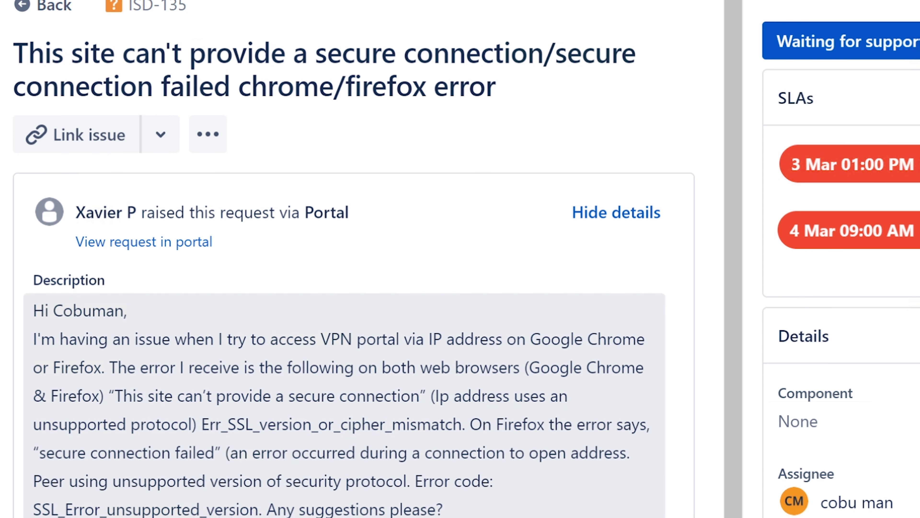
pyautogui.moveTo(33, 509); pyautogui.dragTo(200, 511)
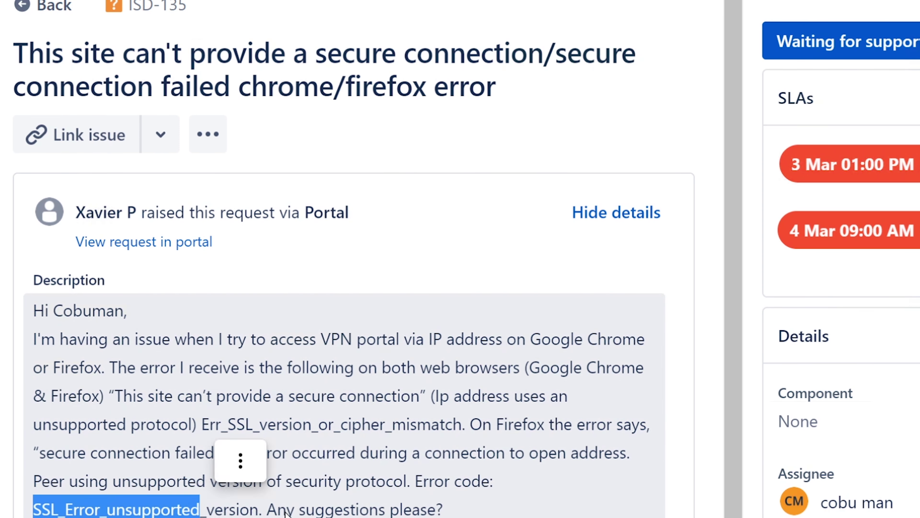
pyautogui.moveTo(442, 509); pyautogui.dragTo(262, 509)
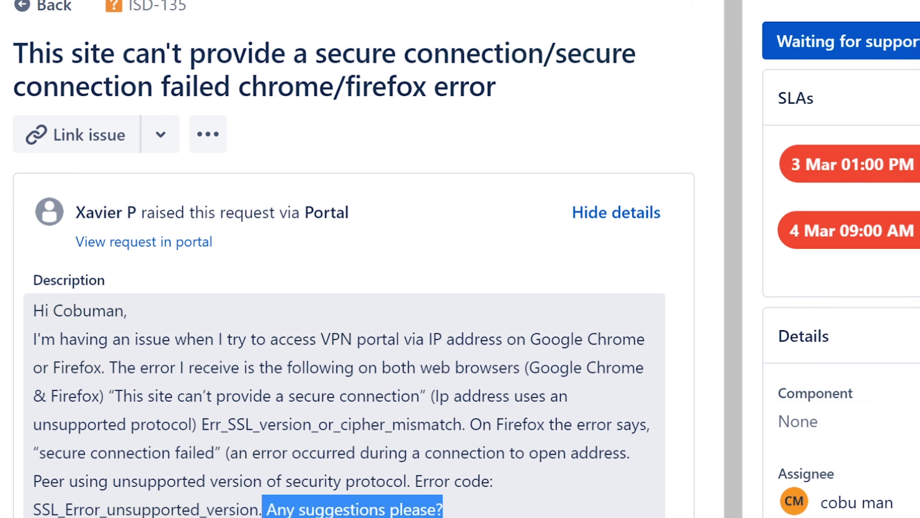
pyautogui.scroll(-4, 841, 254)
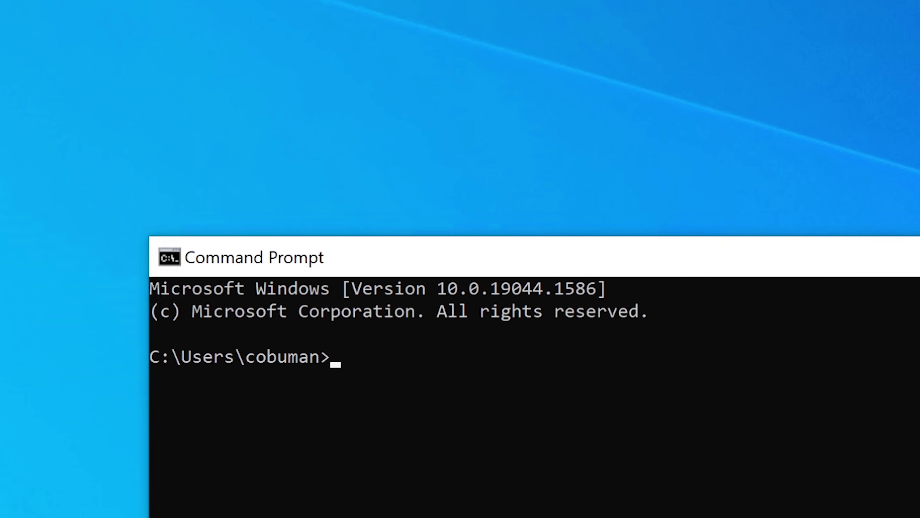
# Ping cosmicnovo.com and copy the returned IP address 34.123.254.31.
pyautogui.moveTo(637, 254); pyautogui.dragTo(650, 274)
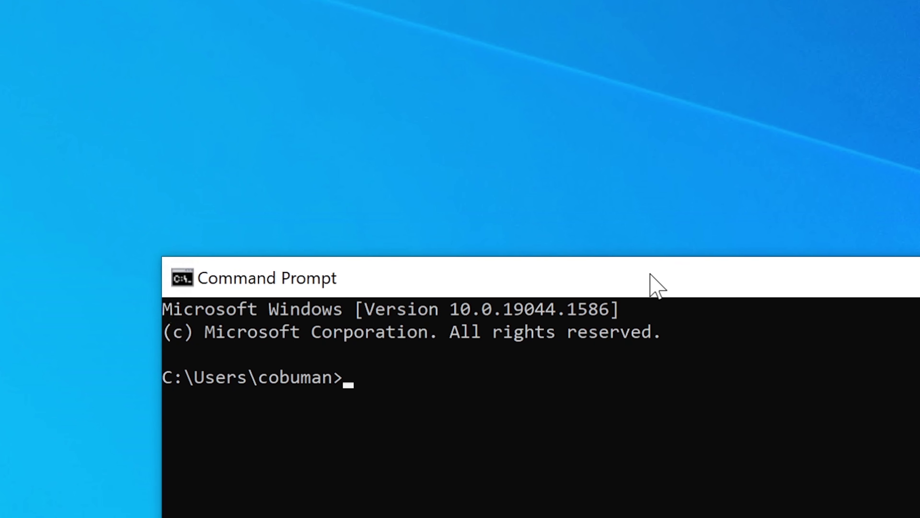
pyautogui.write('ping co')
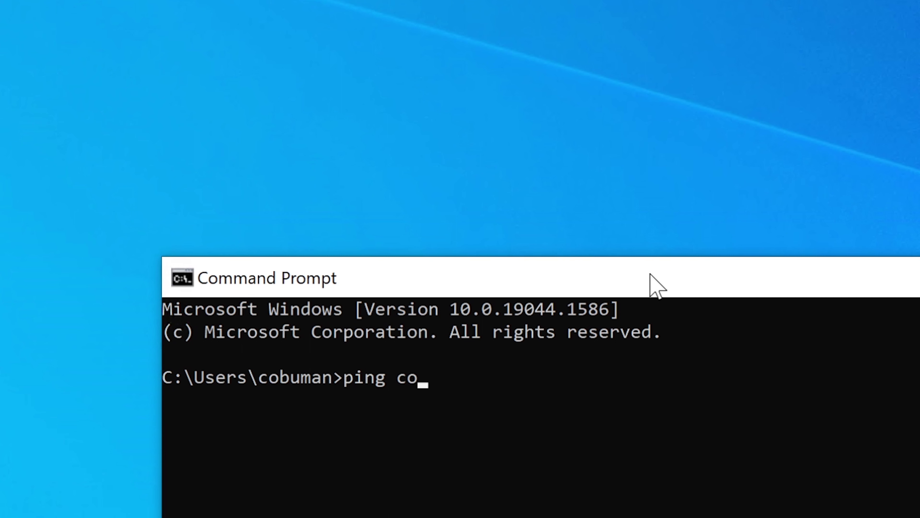
pyautogui.write('smicnovo.com')
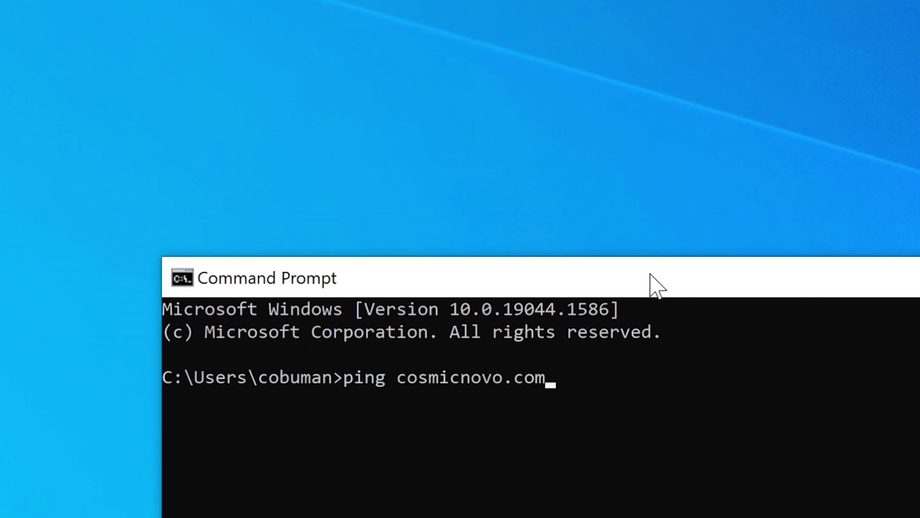
pyautogui.press('Return')
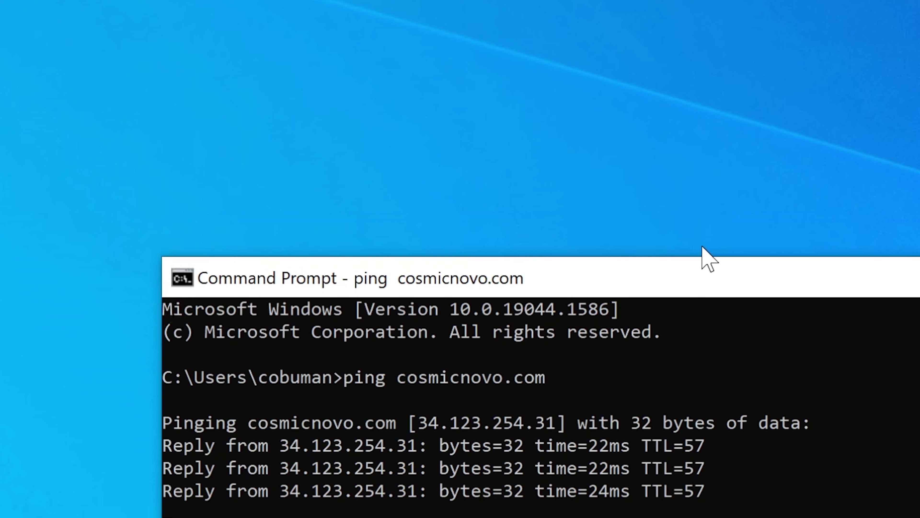
pyautogui.moveTo(691, 261); pyautogui.dragTo(706, 197)
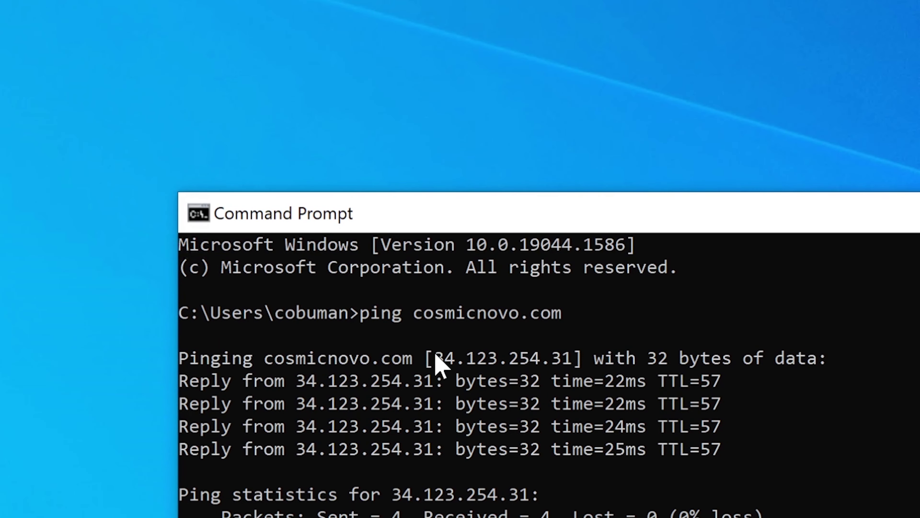
pyautogui.moveTo(435, 358)
pyautogui.mouseDown()
pyautogui.moveTo(528, 376)
pyautogui.moveTo(568, 364)
pyautogui.moveTo(439, 355)
pyautogui.mouseUp()
pyautogui.rightClick(565, 366)
pyautogui.rightClick(439, 359)
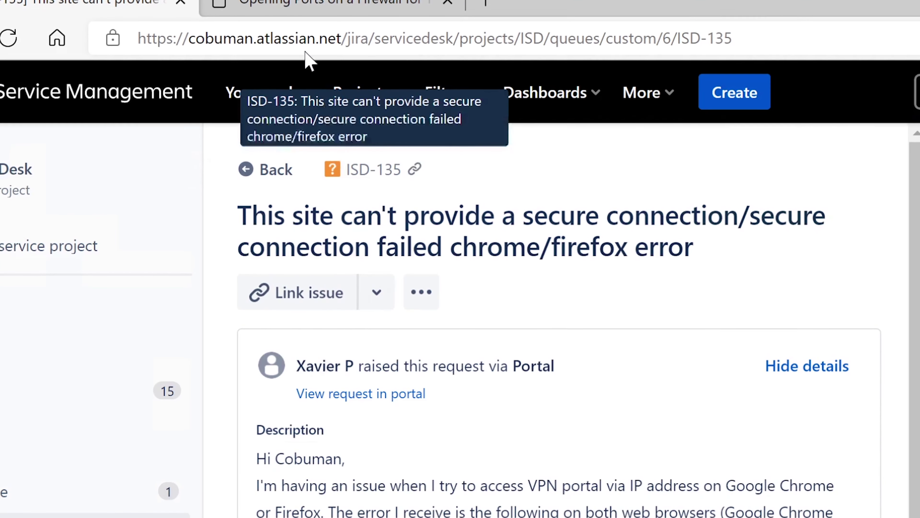
pyautogui.click(485, 8)
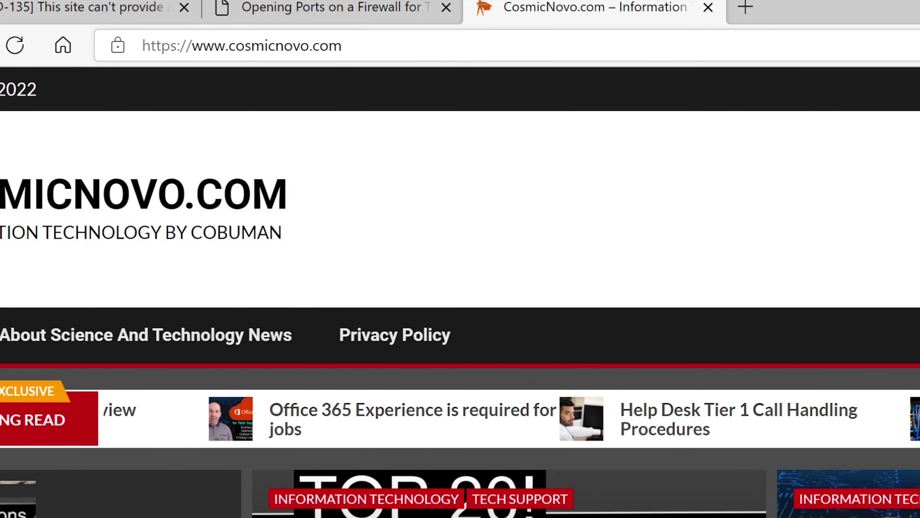
pyautogui.moveTo(343, 46); pyautogui.dragTo(142, 46)
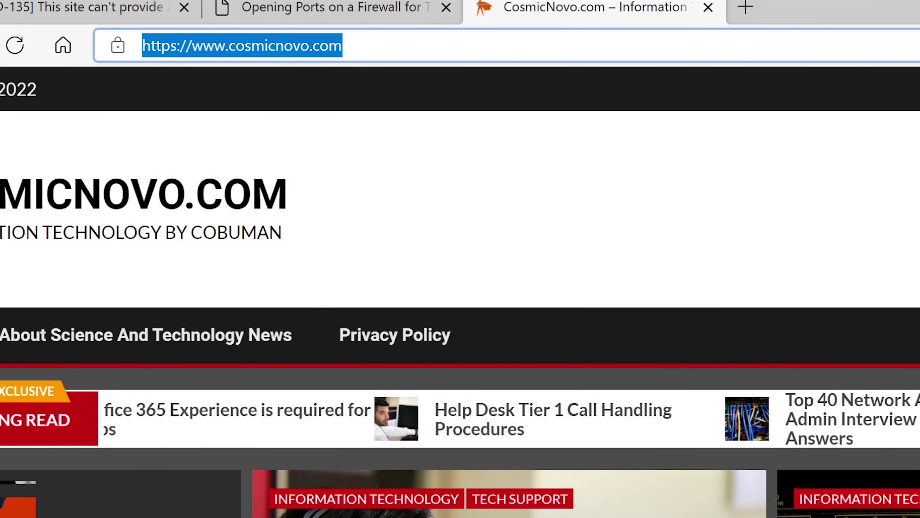
pyautogui.click(343, 46)
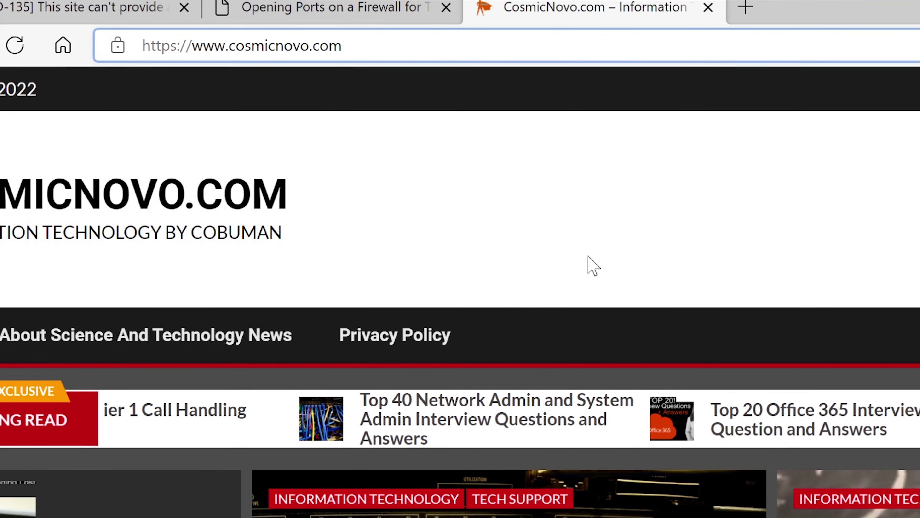
# Load 34.123.254.31 in a new tab and check its Not secure site details and certificate error code.
pyautogui.click(746, 11)
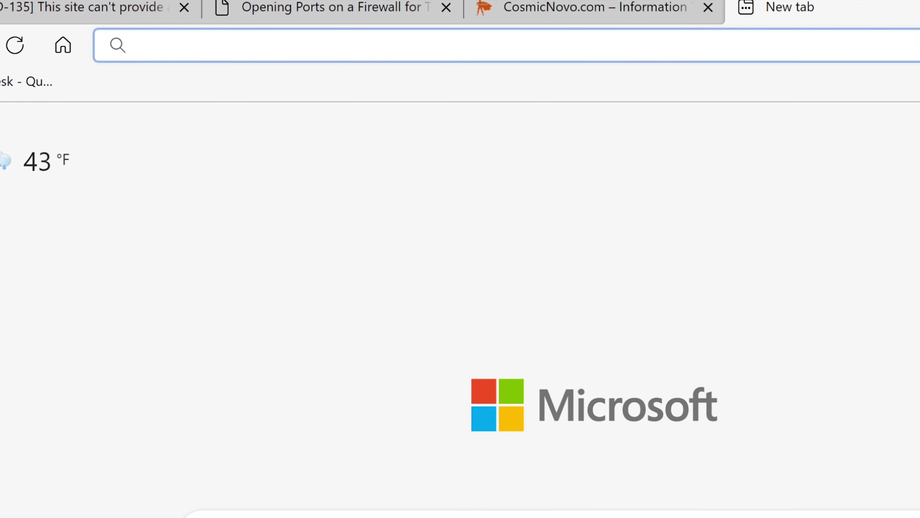
pyautogui.write('34.123.254.31')
pyautogui.press('Return')
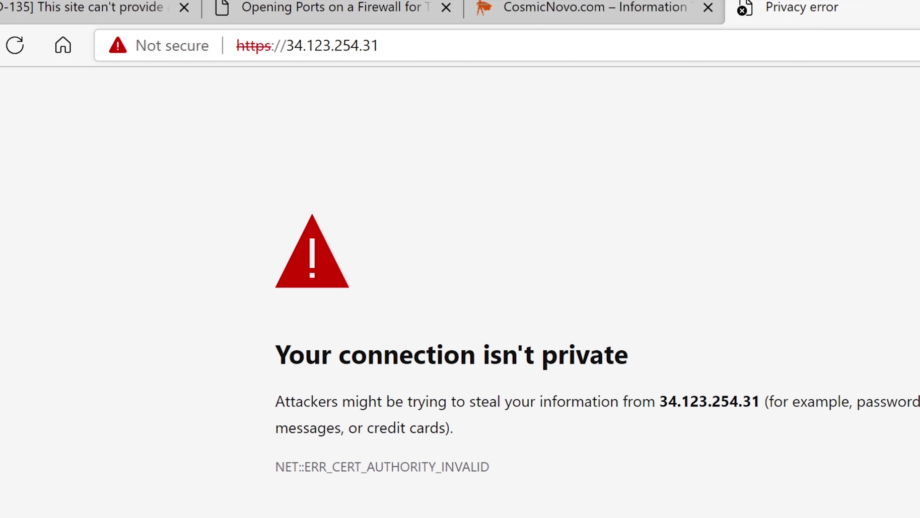
pyautogui.click(160, 54)
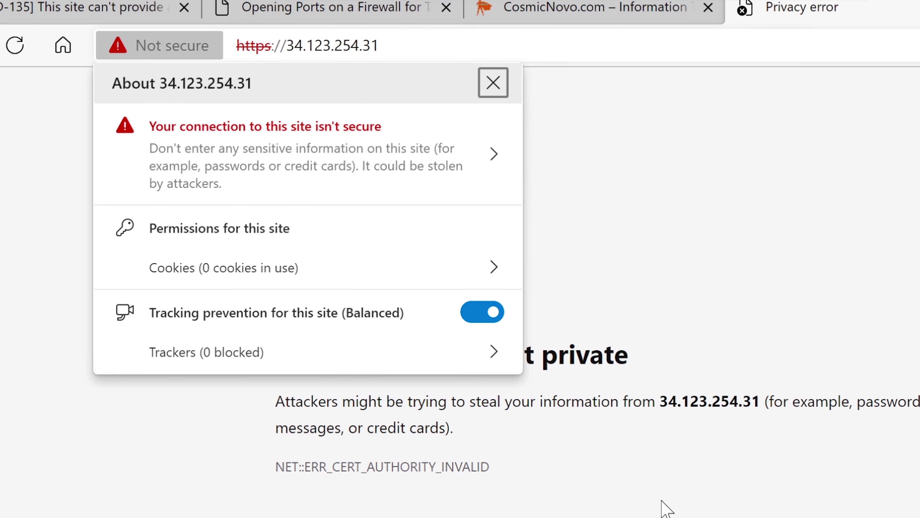
pyautogui.click(487, 486)
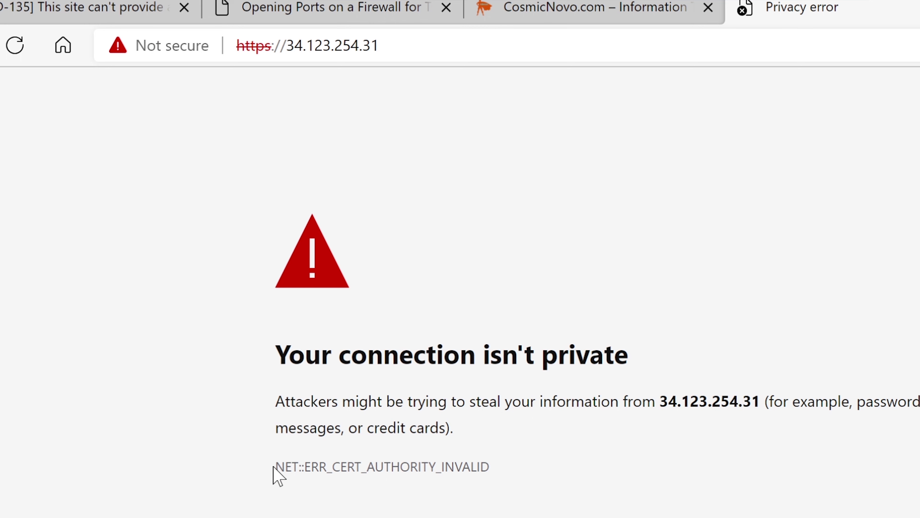
pyautogui.moveTo(276, 468); pyautogui.dragTo(493, 468)
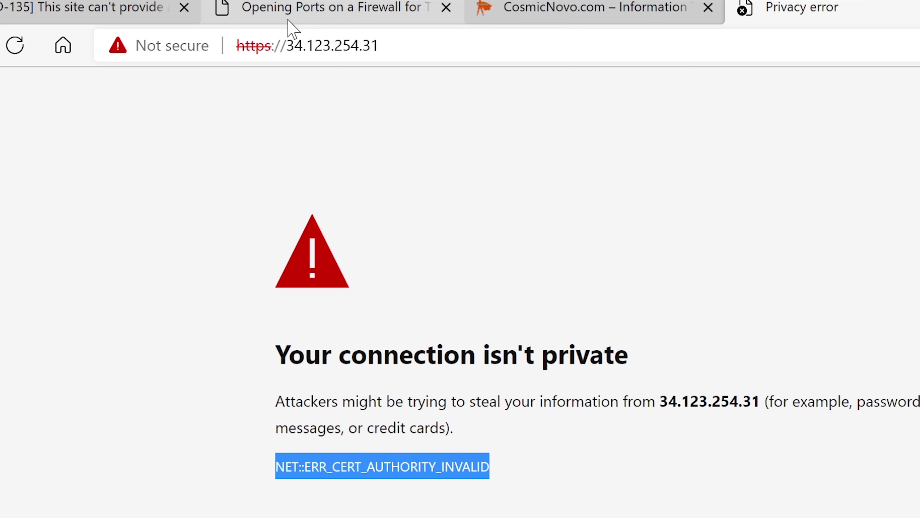
# Compare against the ISD-135 ticket, expand the privacy error's advanced details, and recheck the IP site's security info.
pyautogui.click(248, 20)
pyautogui.click(122, 16)
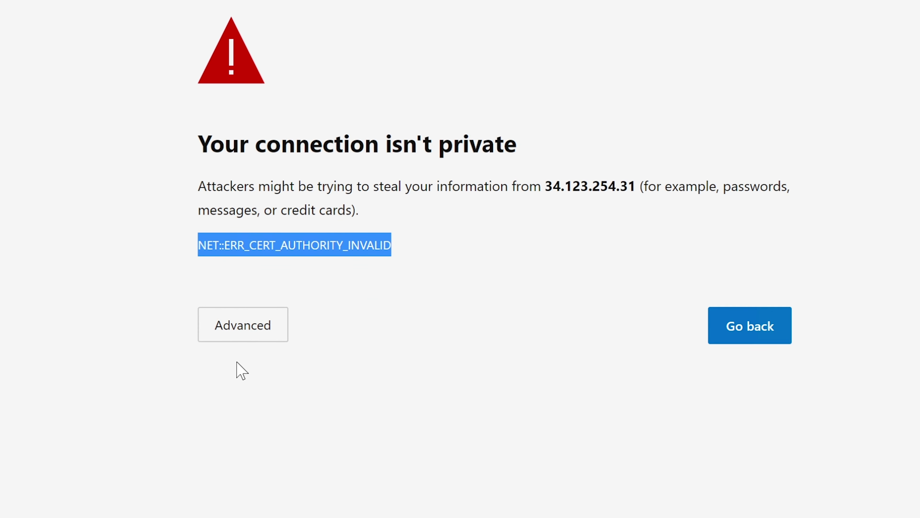
pyautogui.click(239, 308)
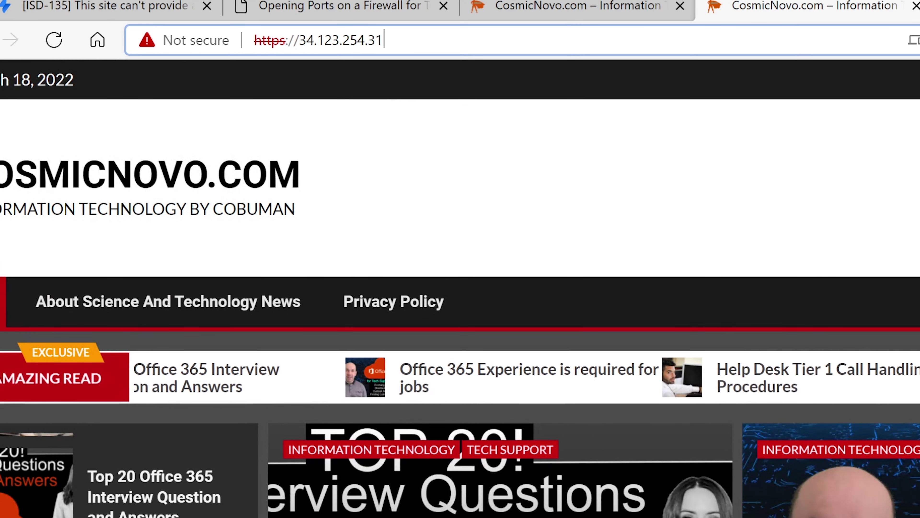
pyautogui.click(319, 40)
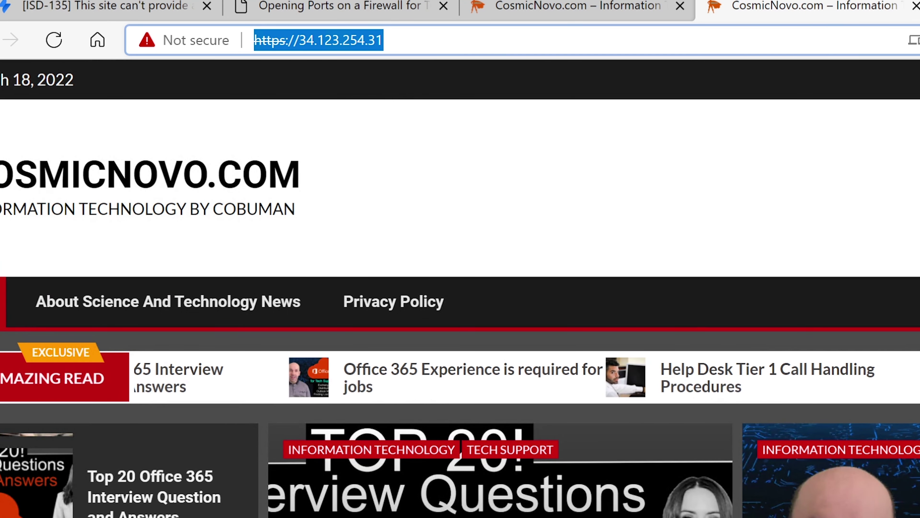
pyautogui.click(385, 40)
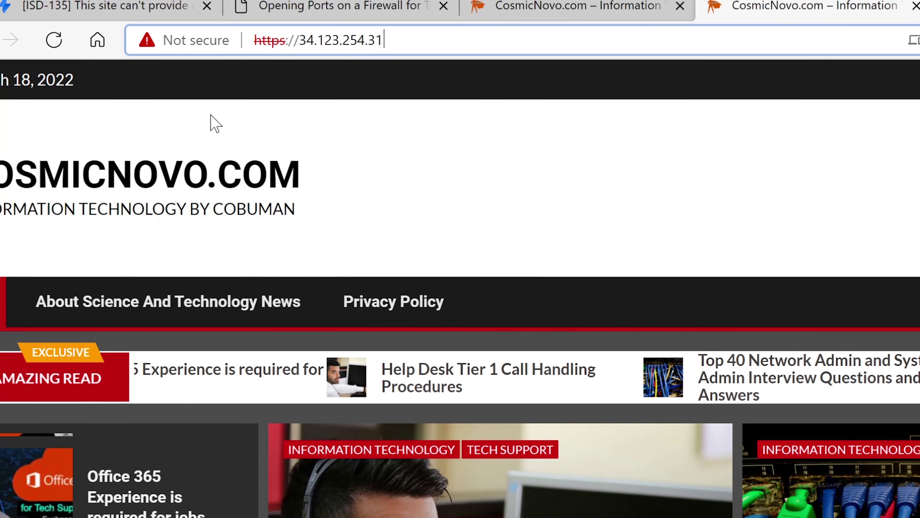
pyautogui.click(148, 41)
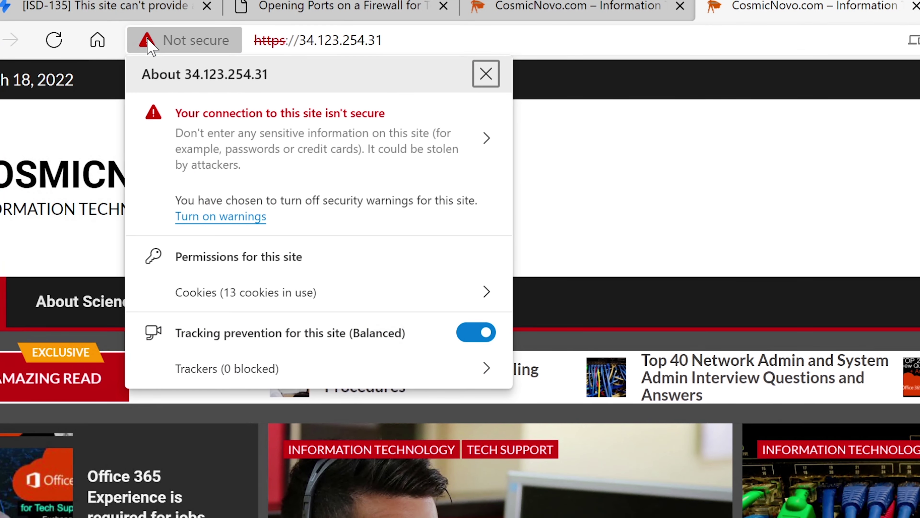
pyautogui.press('Escape')
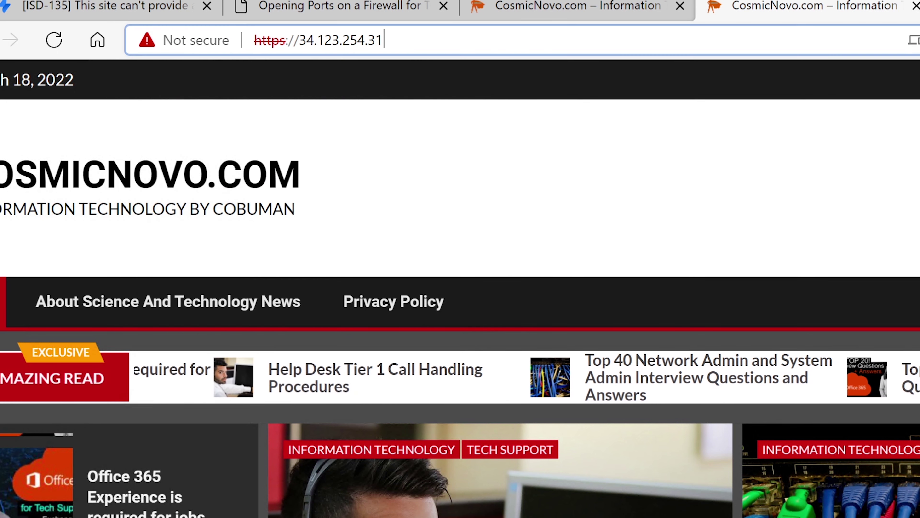
pyautogui.click(514, 14)
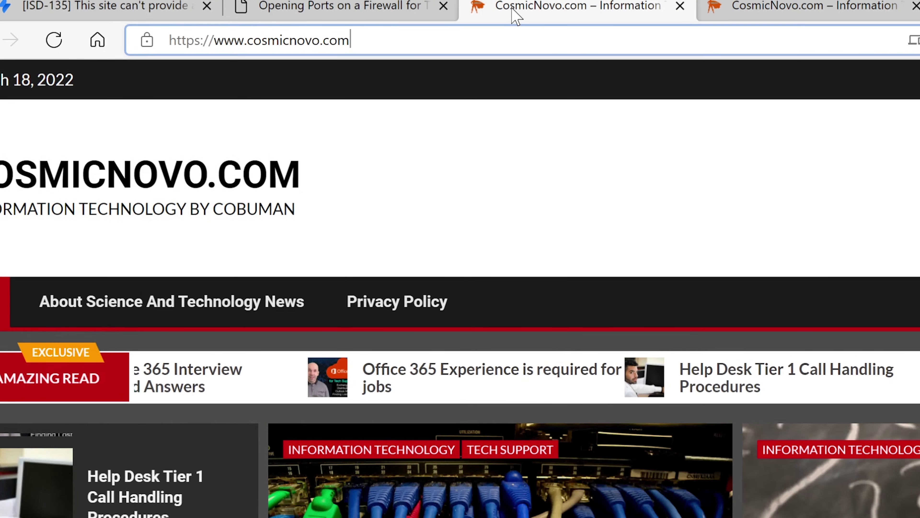
pyautogui.click(147, 41)
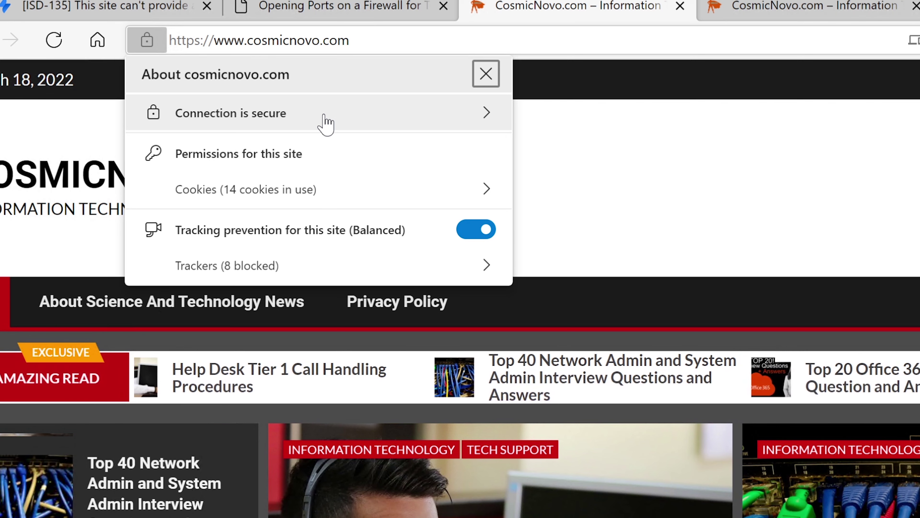
pyautogui.hotkey('ctrl', 'Tab')
pyautogui.moveTo(384, 40); pyautogui.dragTo(254, 40)
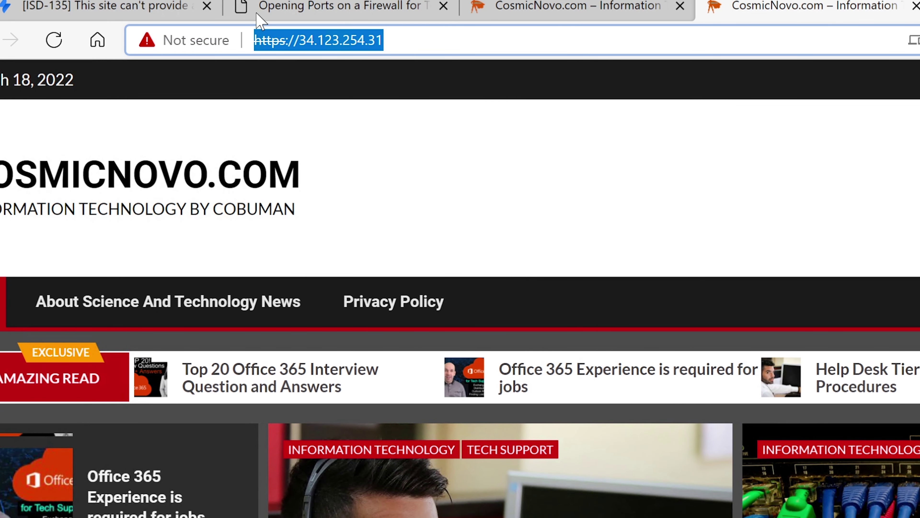
# Open a reply to the customer on ISD-135, then enter 34.123.254.31 in the address bar.
pyautogui.click(143, 11)
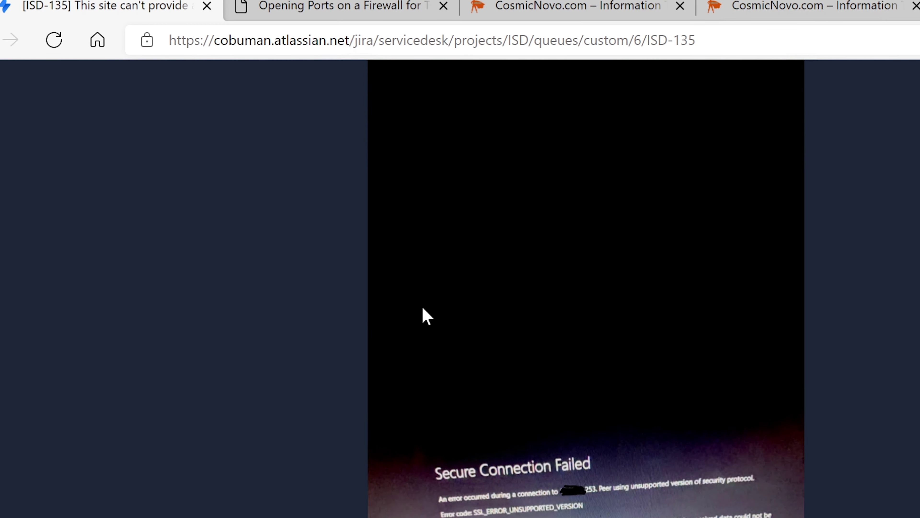
pyautogui.press('Escape')
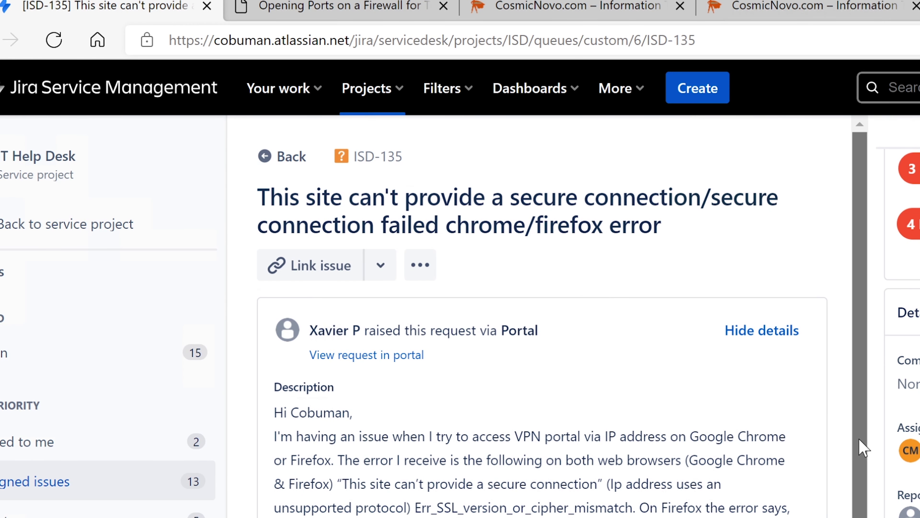
pyautogui.moveTo(859, 392); pyautogui.dragTo(861, 516)
pyautogui.scroll(-10, 558, 319)
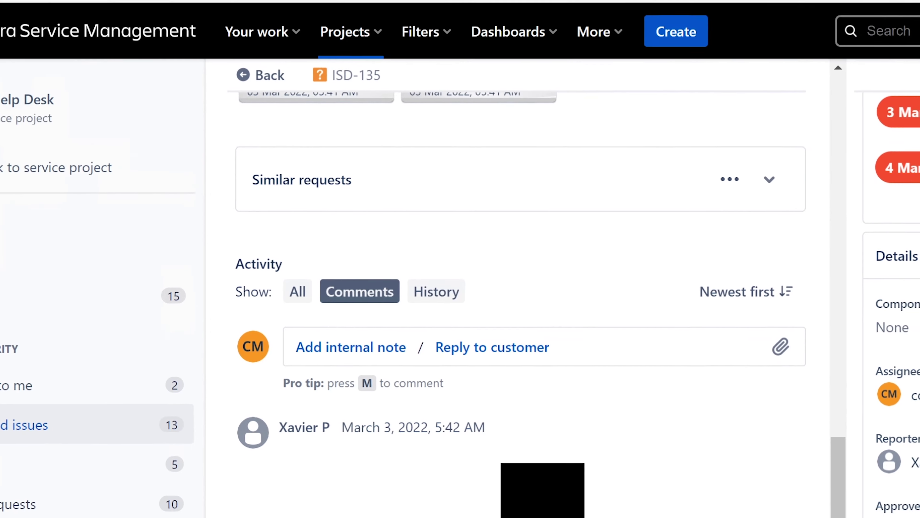
pyautogui.click(511, 386)
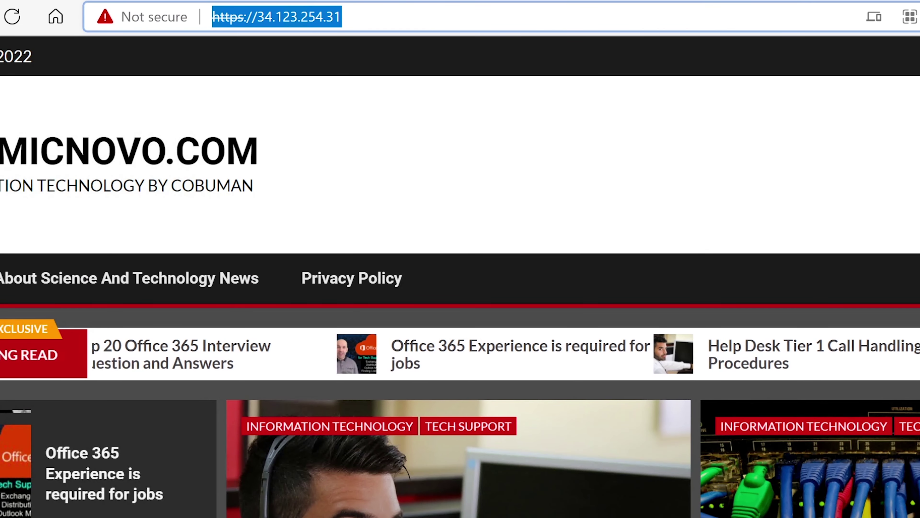
pyautogui.write('34.123.254.31')
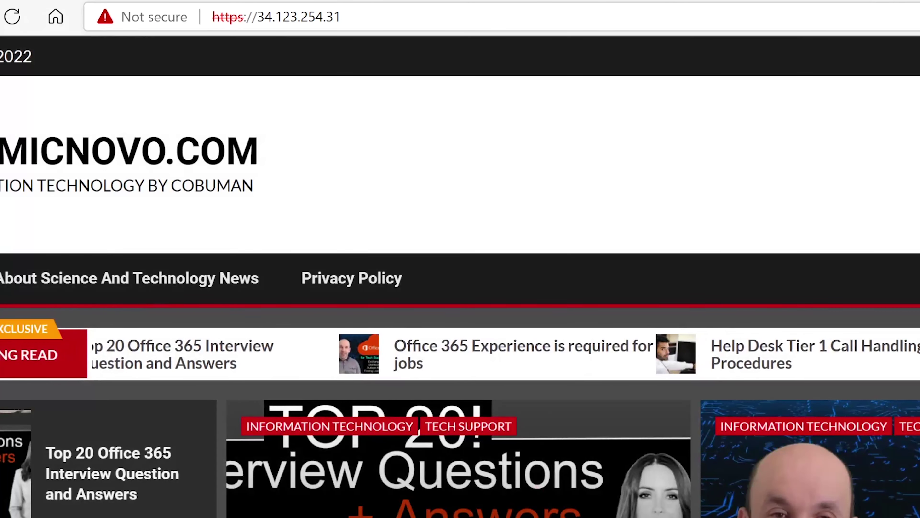
# Check the insecure 34.123.254.31 site's security details, then close the site tabs to return to the reply.
pyautogui.click(127, 18)
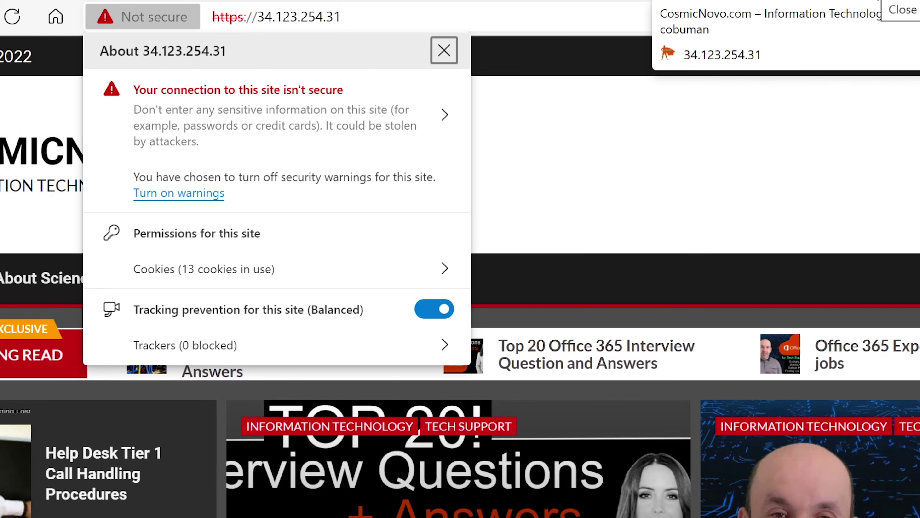
pyautogui.hotkey('ctrl', 'w')
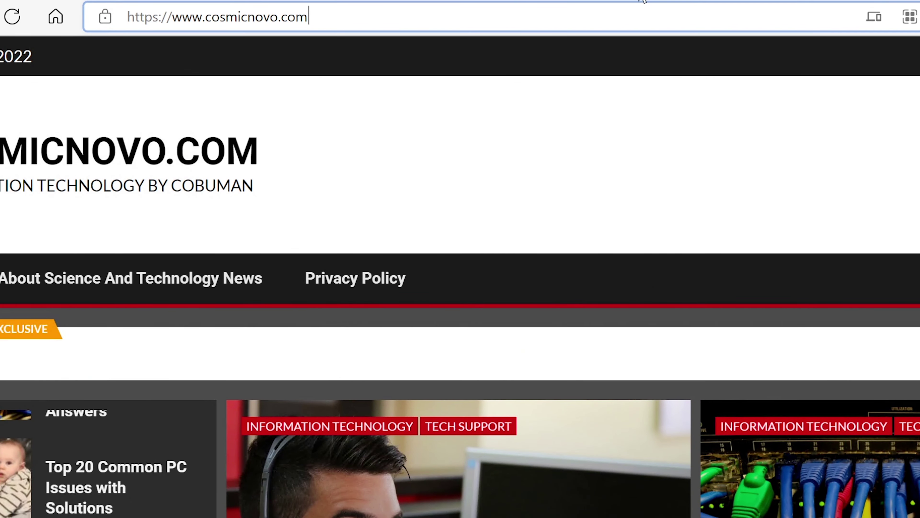
pyautogui.hotkey('ctrl', 'w')
pyautogui.hotkey('ctrl', 'w')
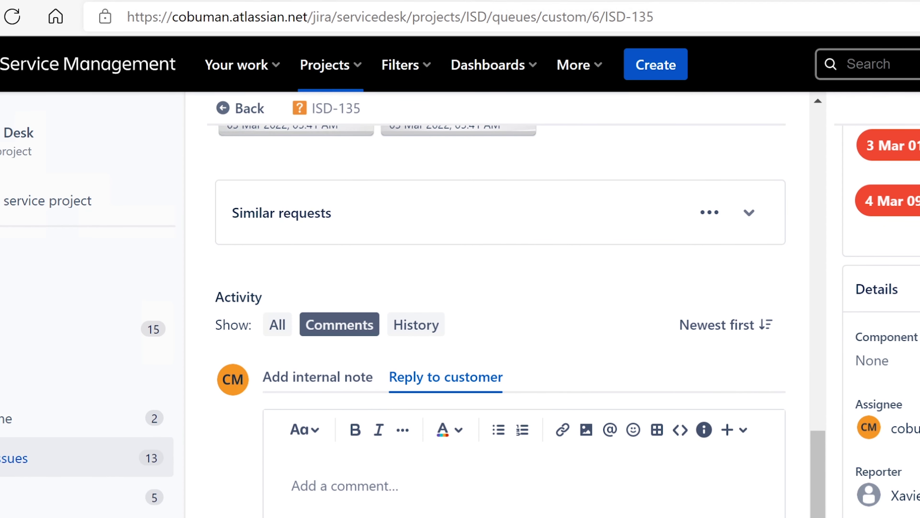
# Type the reply 'This issue is related to websites certificate or the front end of the website needs t…'.
pyautogui.moveTo(807, 469); pyautogui.dragTo(793, 400)
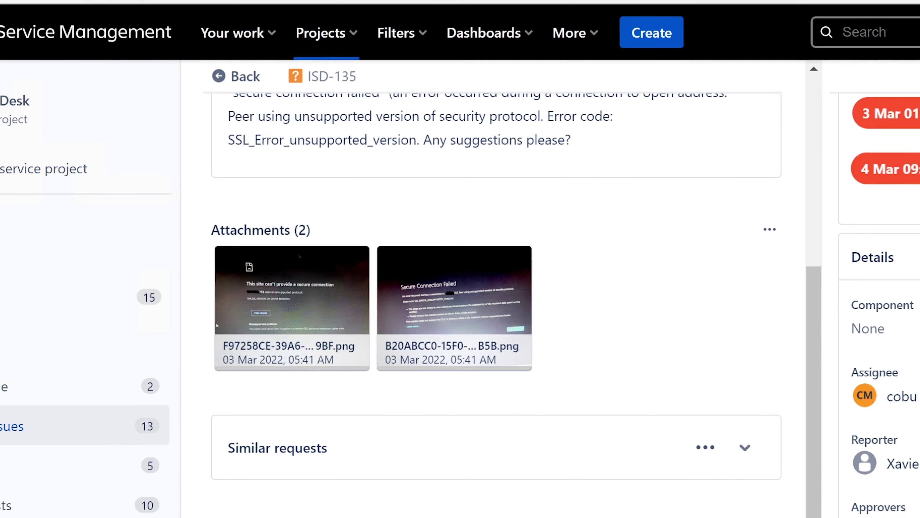
pyautogui.write('This issue is r')
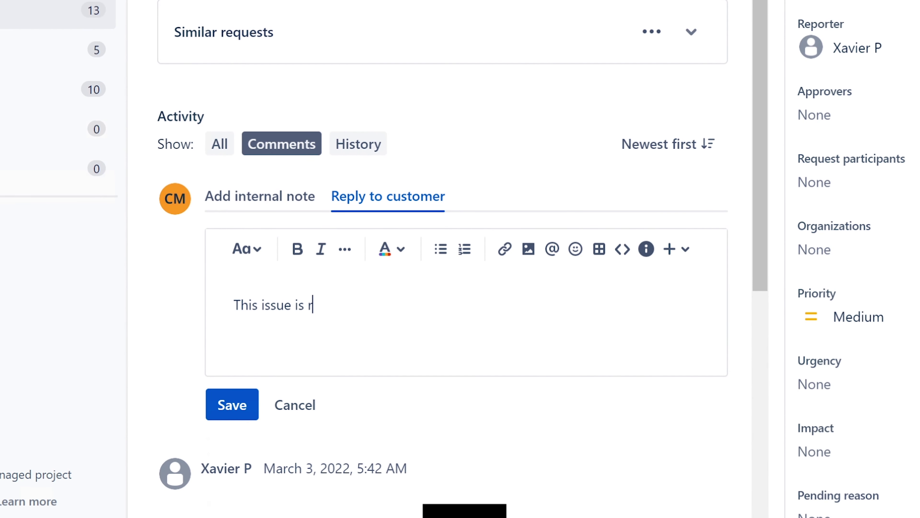
pyautogui.write('elated to websi')
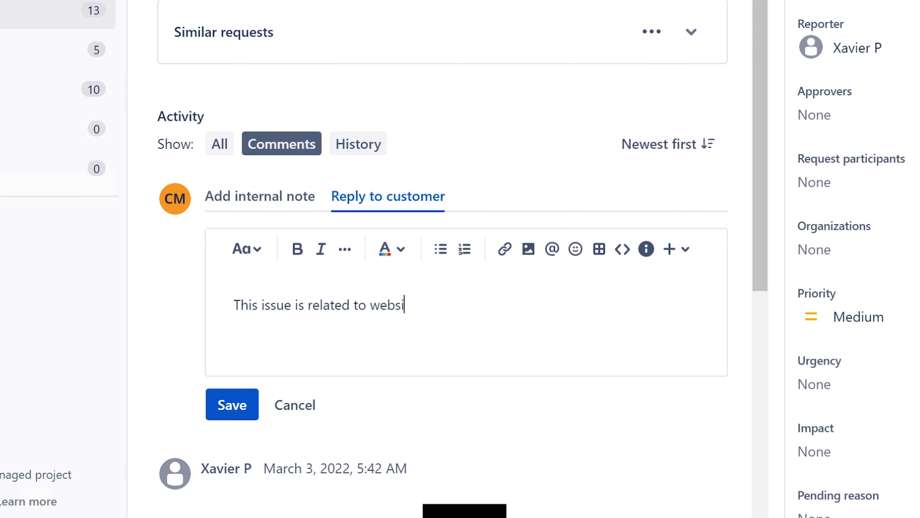
pyautogui.write('tes')
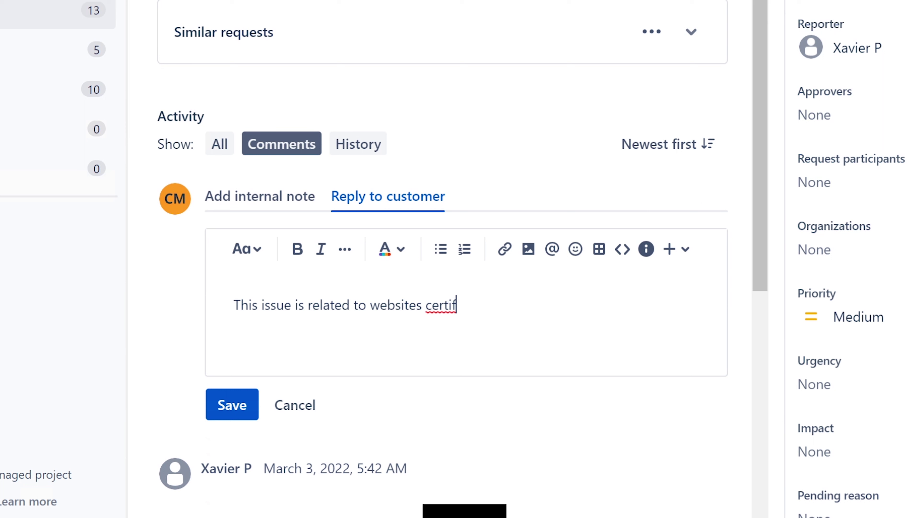
pyautogui.write(' certificate or the front ')
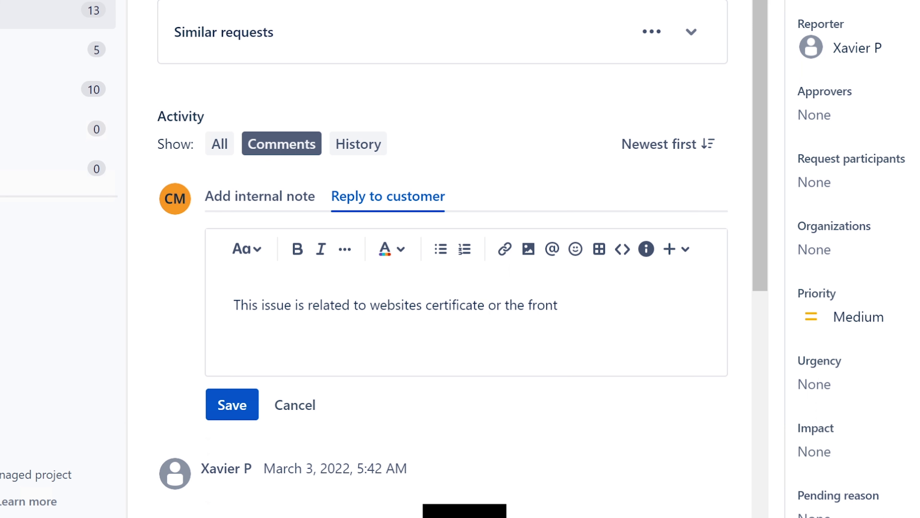
pyautogui.write('end of the website ')
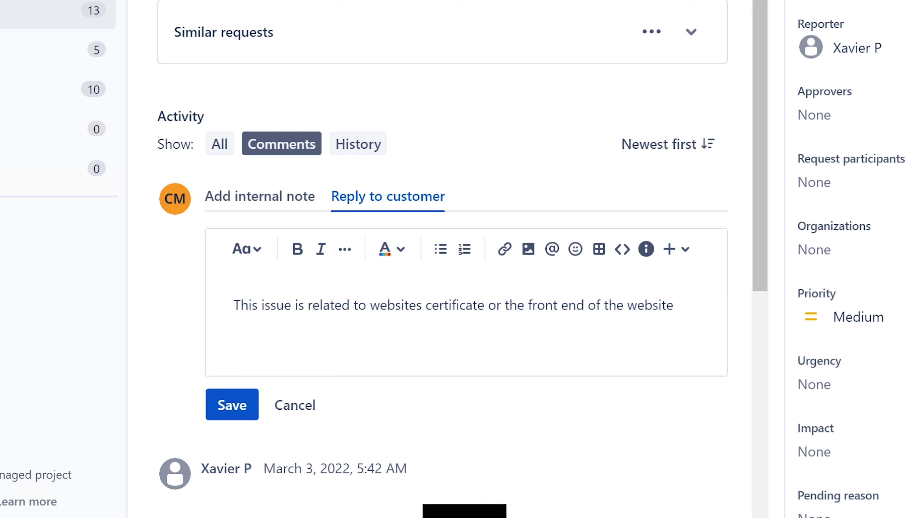
pyautogui.write('needs to be fix')
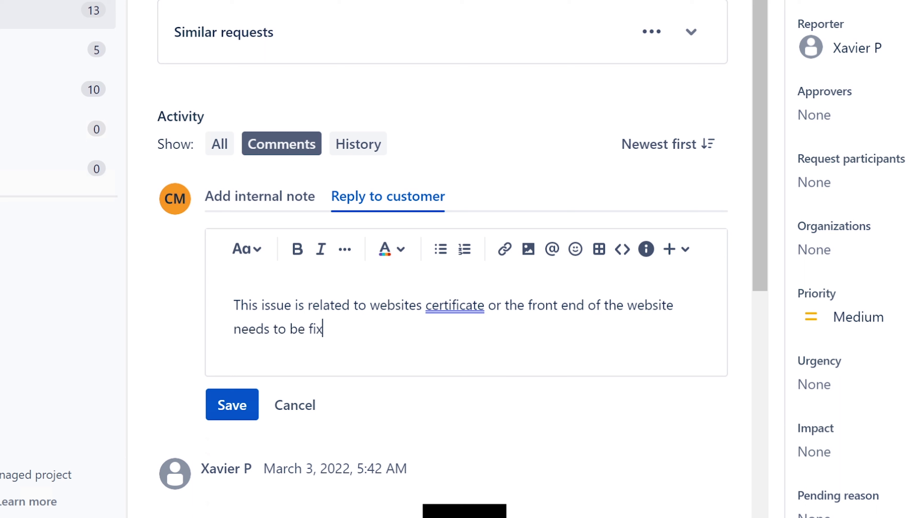
pyautogui.write('ed. Please ')
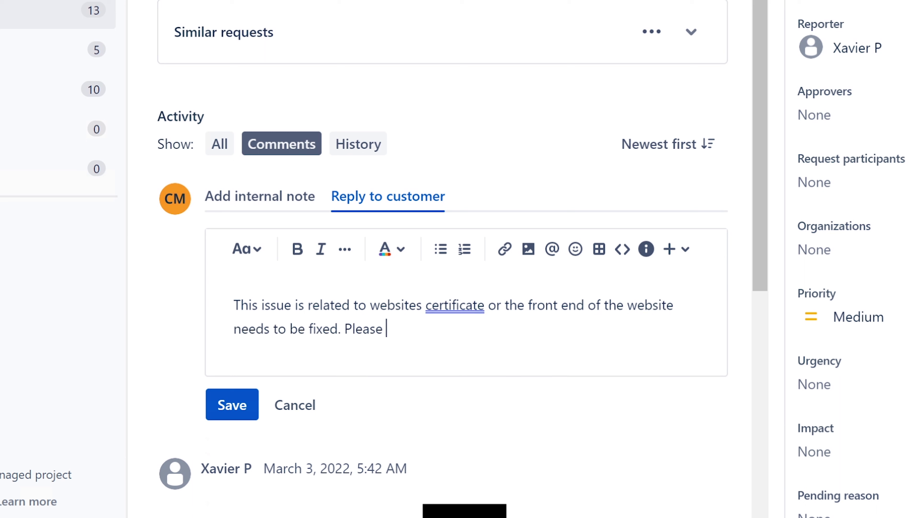
pyautogui.write('see my vide')
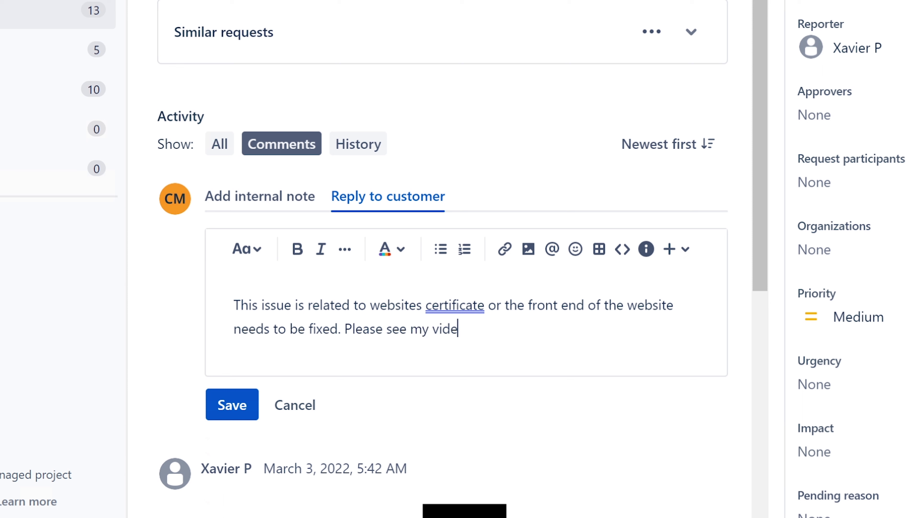
pyautogui.write('o for detai')
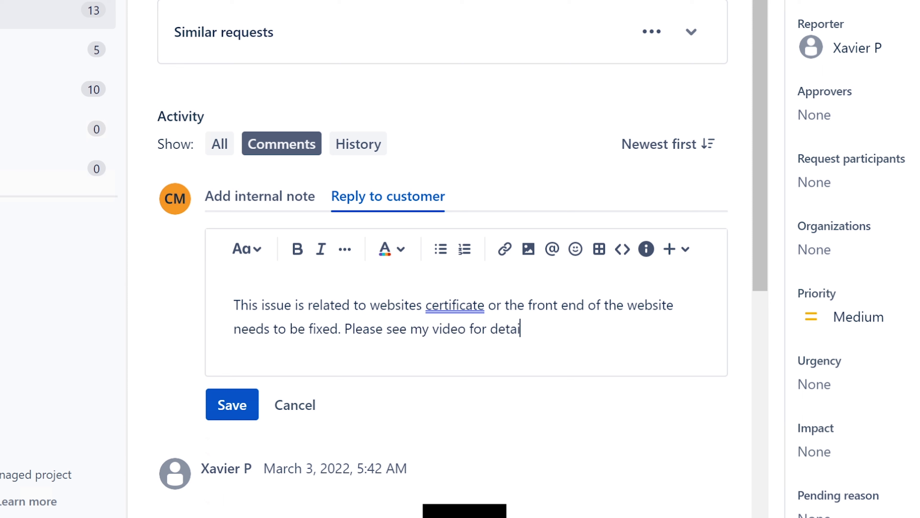